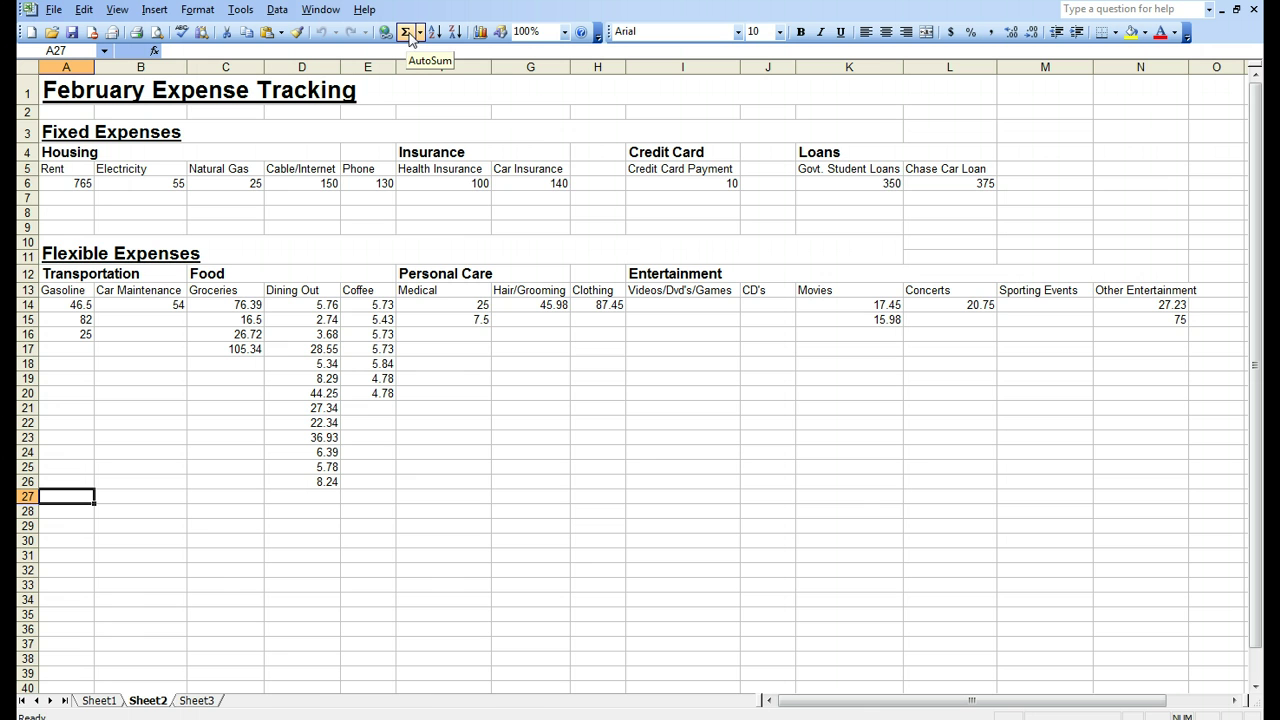
# Step: Look through the AutoSum function choices and the full list of insertable functions without adding one
pyautogui.click(420, 32)
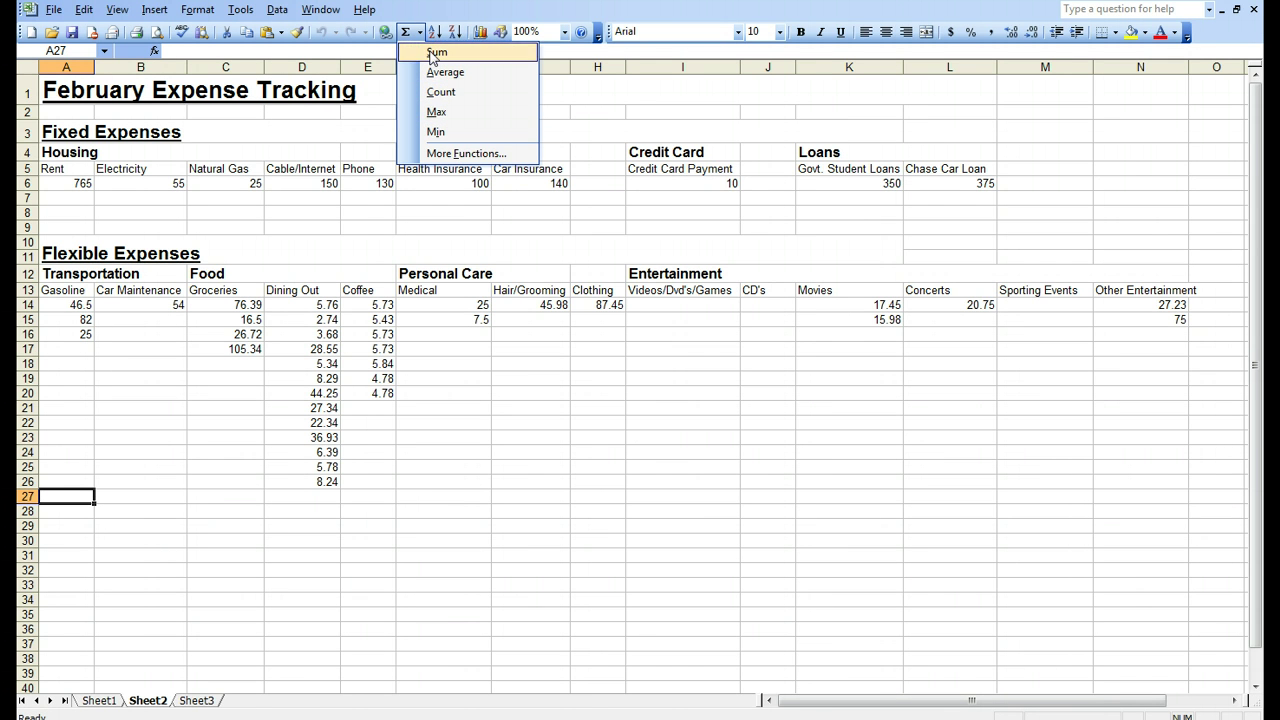
pyautogui.click(440, 155)
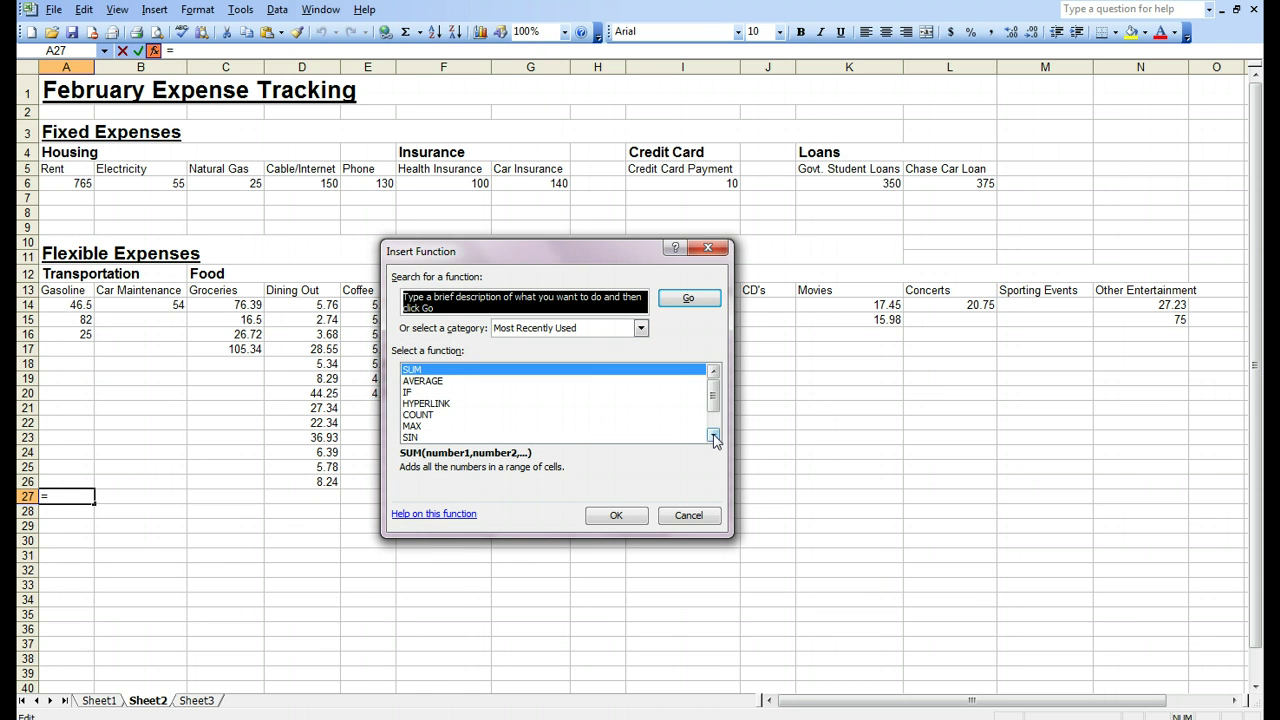
pyautogui.click(713, 435)
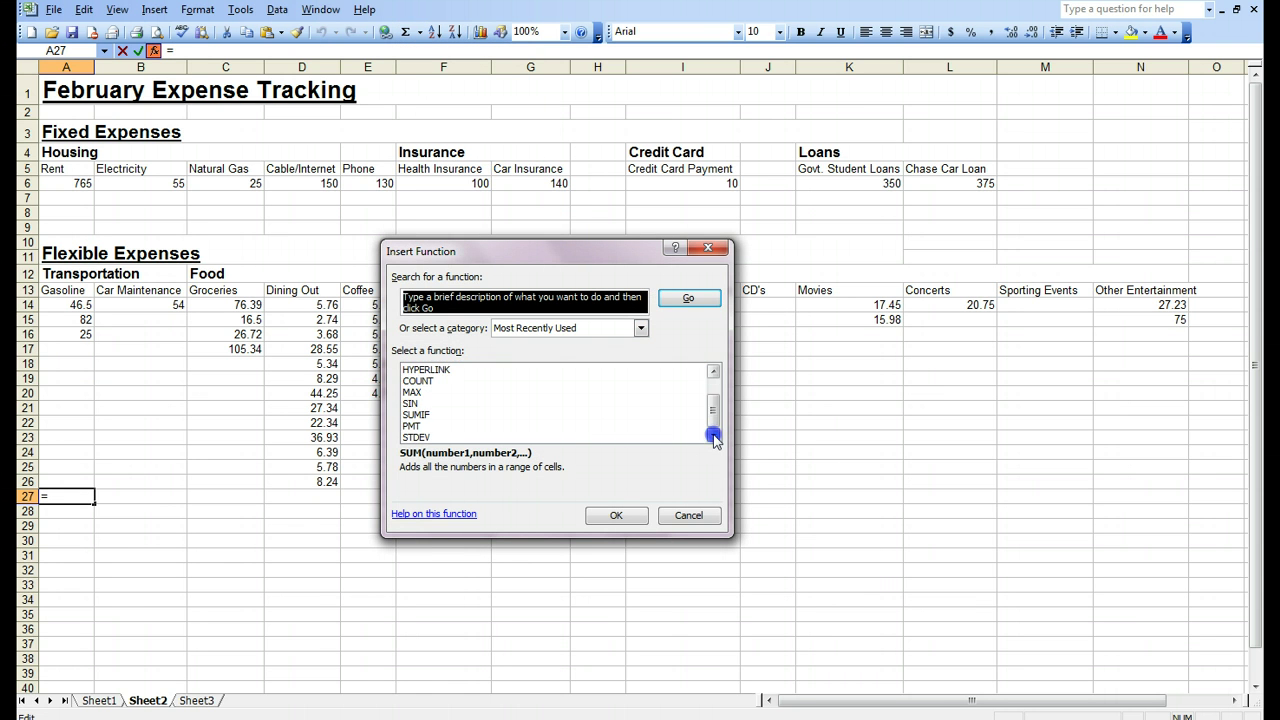
pyautogui.click(690, 516)
pyautogui.click(420, 33)
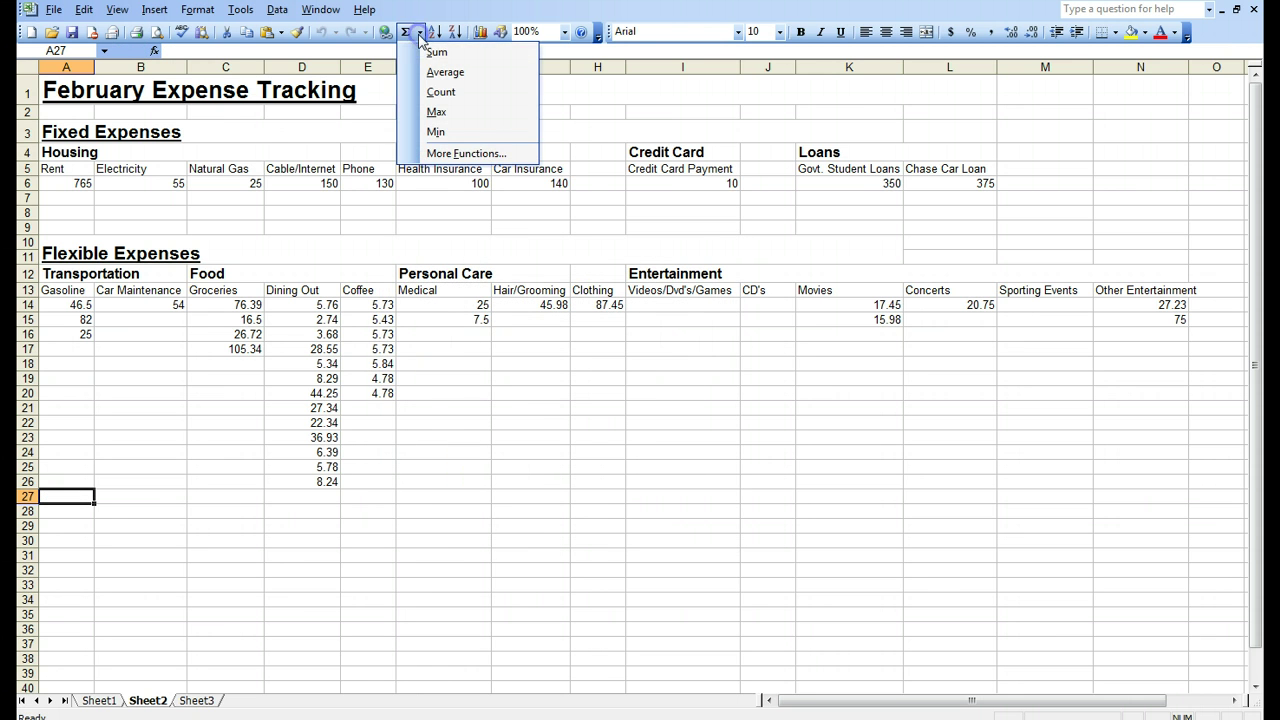
pyautogui.click(422, 38)
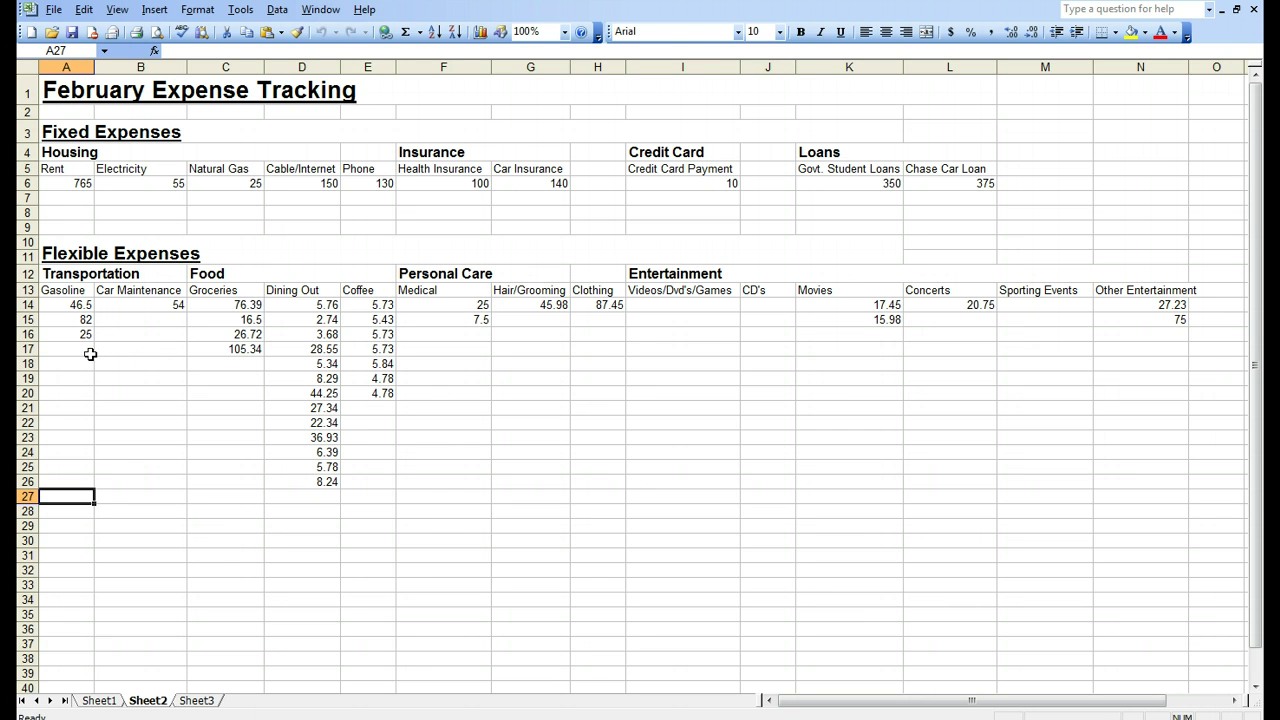
# Step: Try totalling the Gasoline column into A27 with AutoSum, and undo that total
pyautogui.click(81, 305)
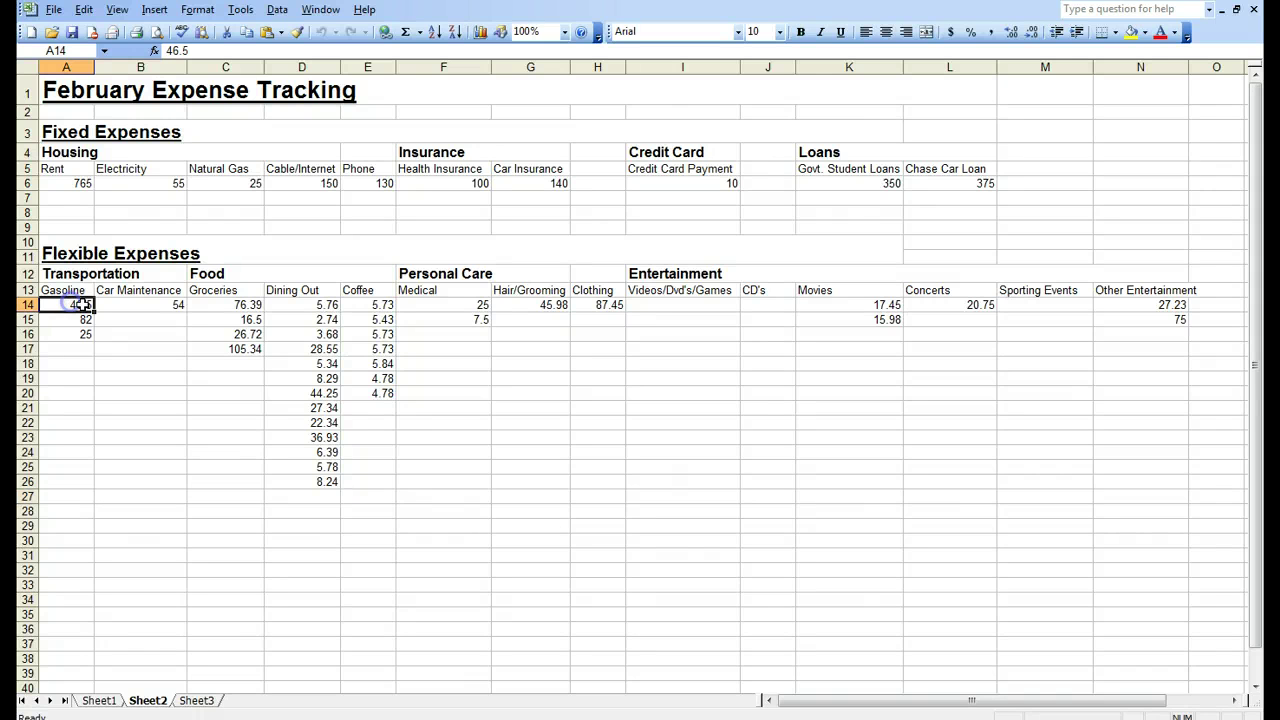
pyautogui.moveTo(81, 305); pyautogui.dragTo(70, 495)
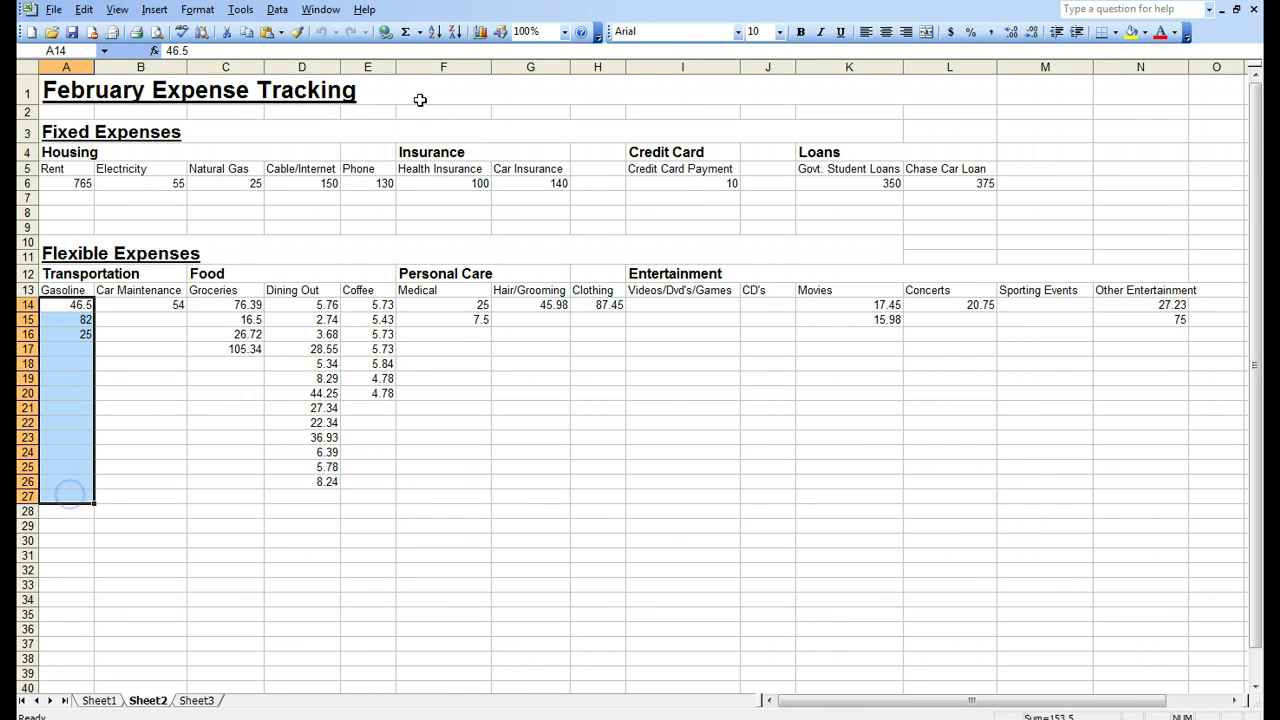
pyautogui.click(406, 31)
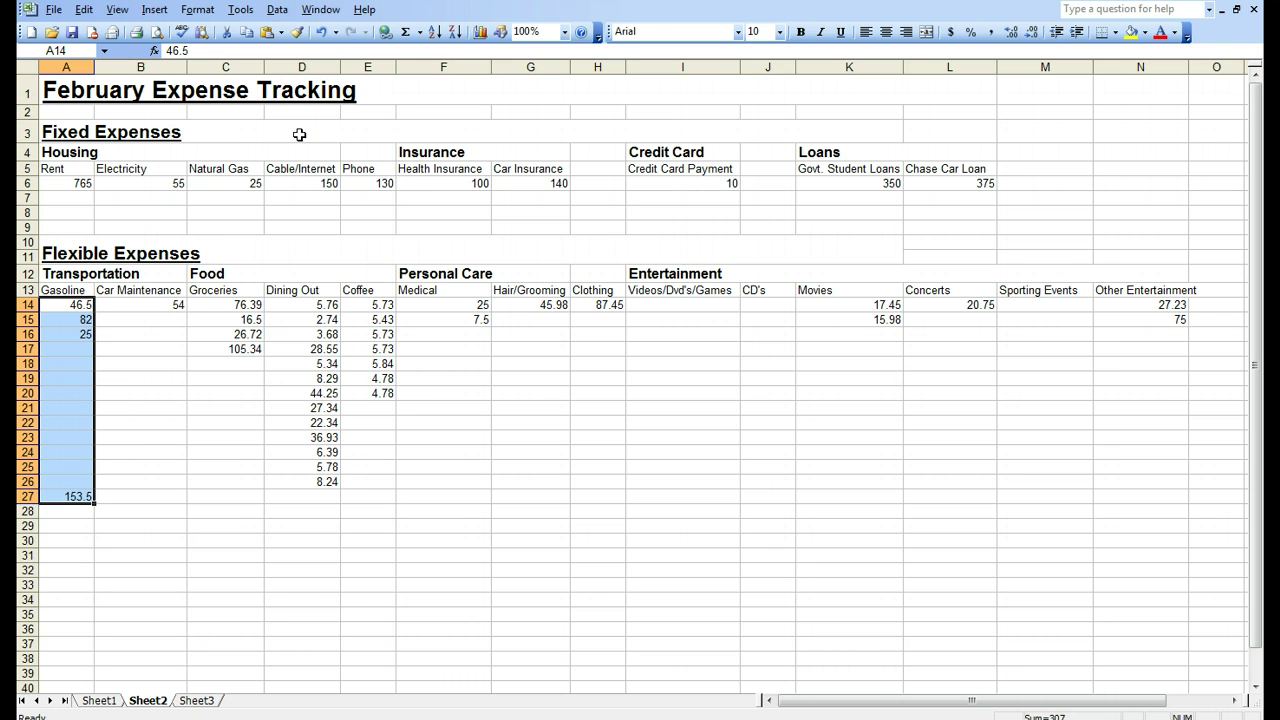
pyautogui.click(83, 10)
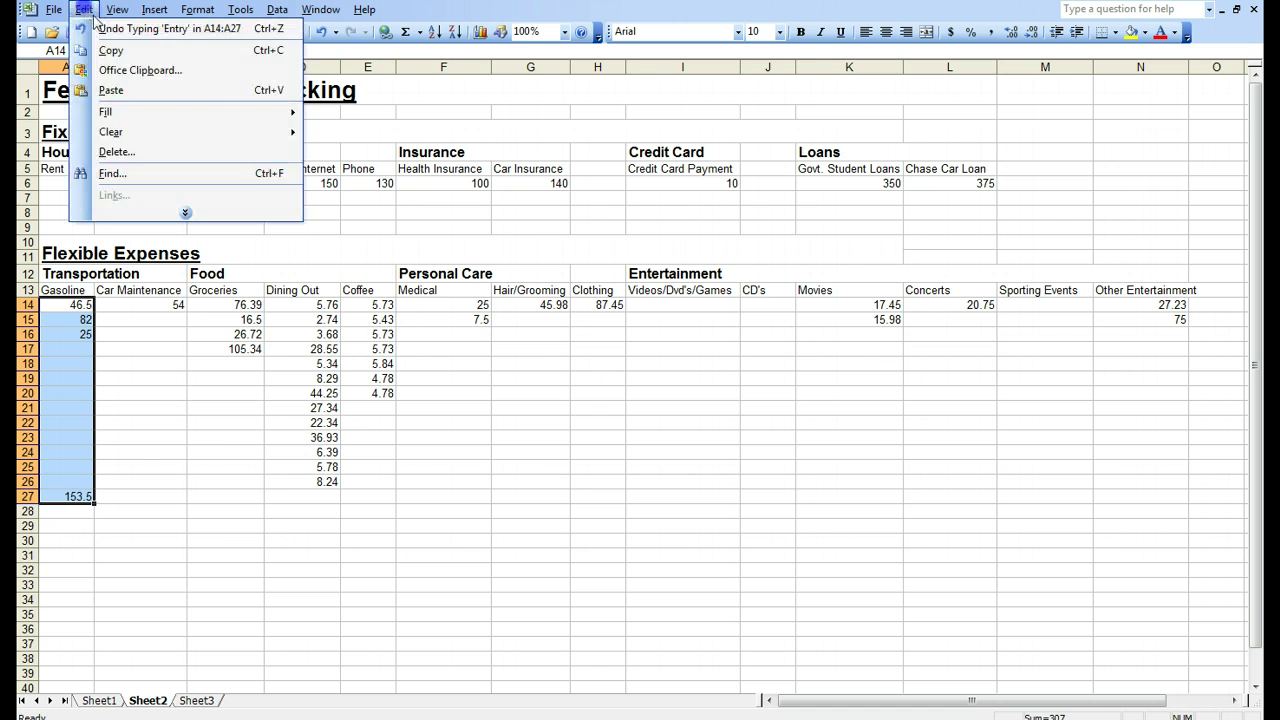
pyautogui.click(108, 27)
# Step: AutoSum every flexible expense column from Gasoline to Other Entertainment over A14:N28, placing the totals in row 28
pyautogui.click(74, 306)
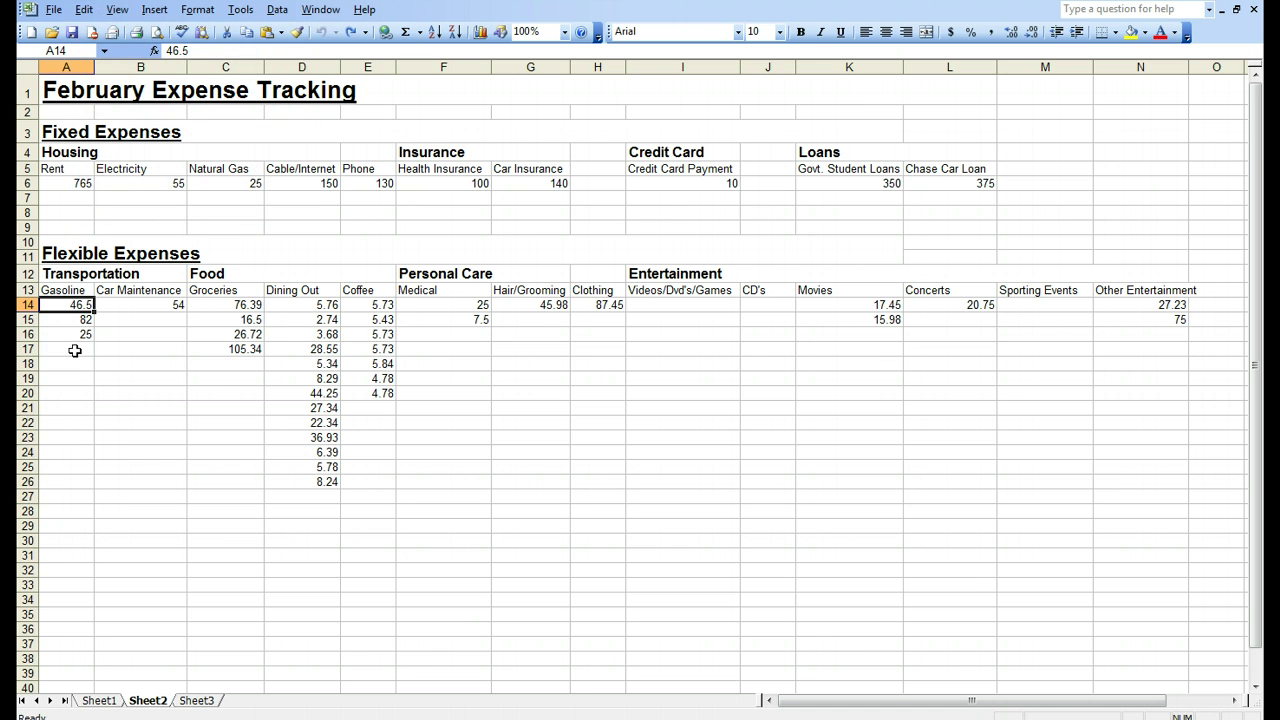
pyautogui.moveTo(83, 305); pyautogui.dragTo(322, 510)
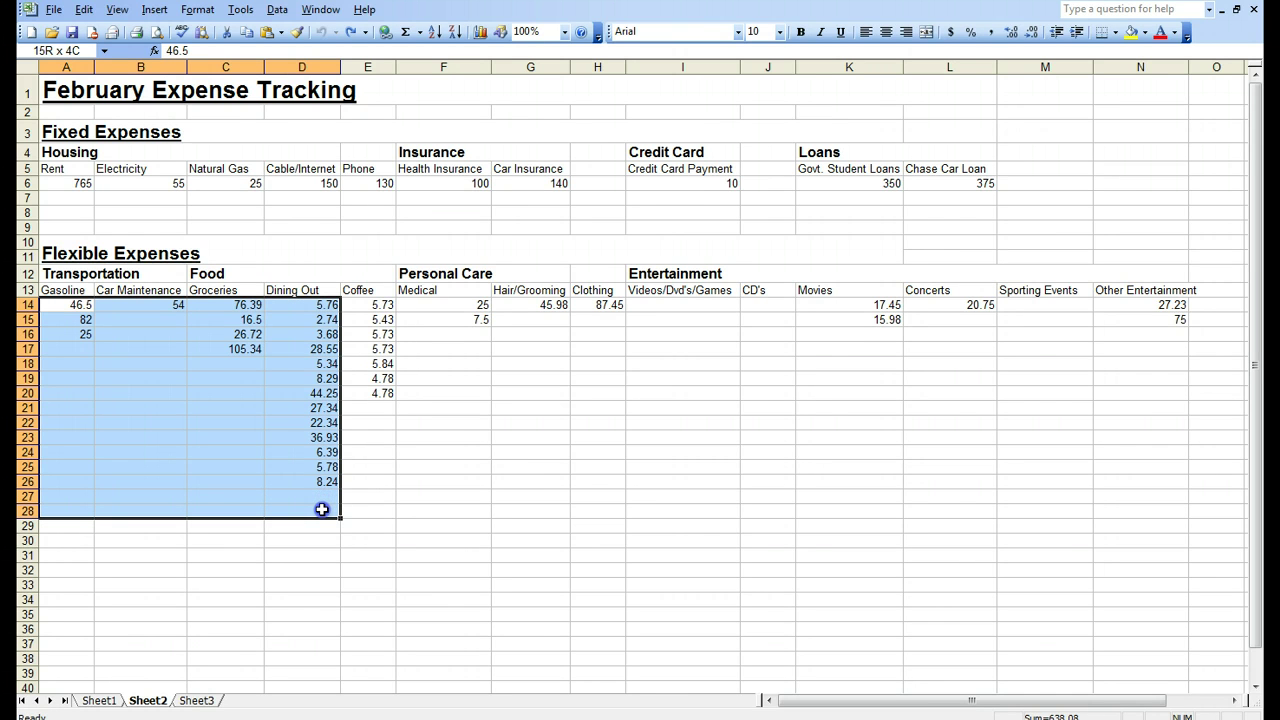
pyautogui.moveTo(322, 510); pyautogui.dragTo(1139, 509)
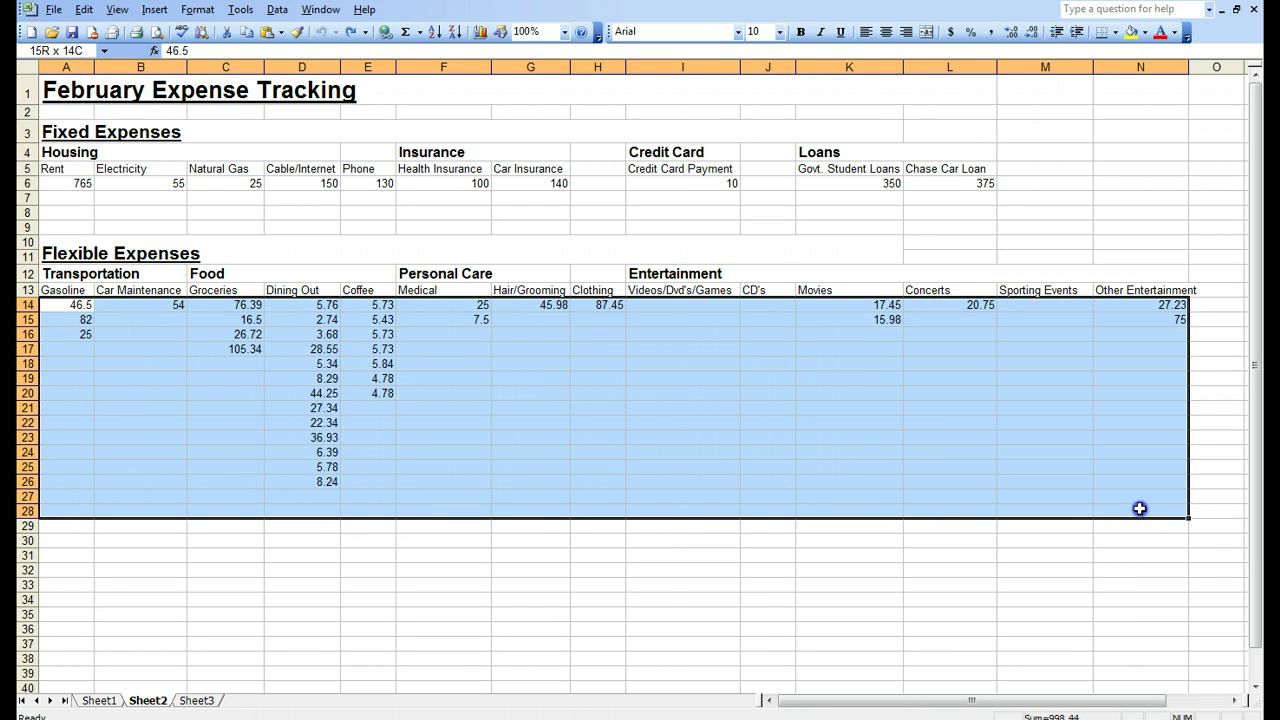
pyautogui.moveTo(1139, 509); pyautogui.dragTo(1139, 509)
pyautogui.click(406, 34)
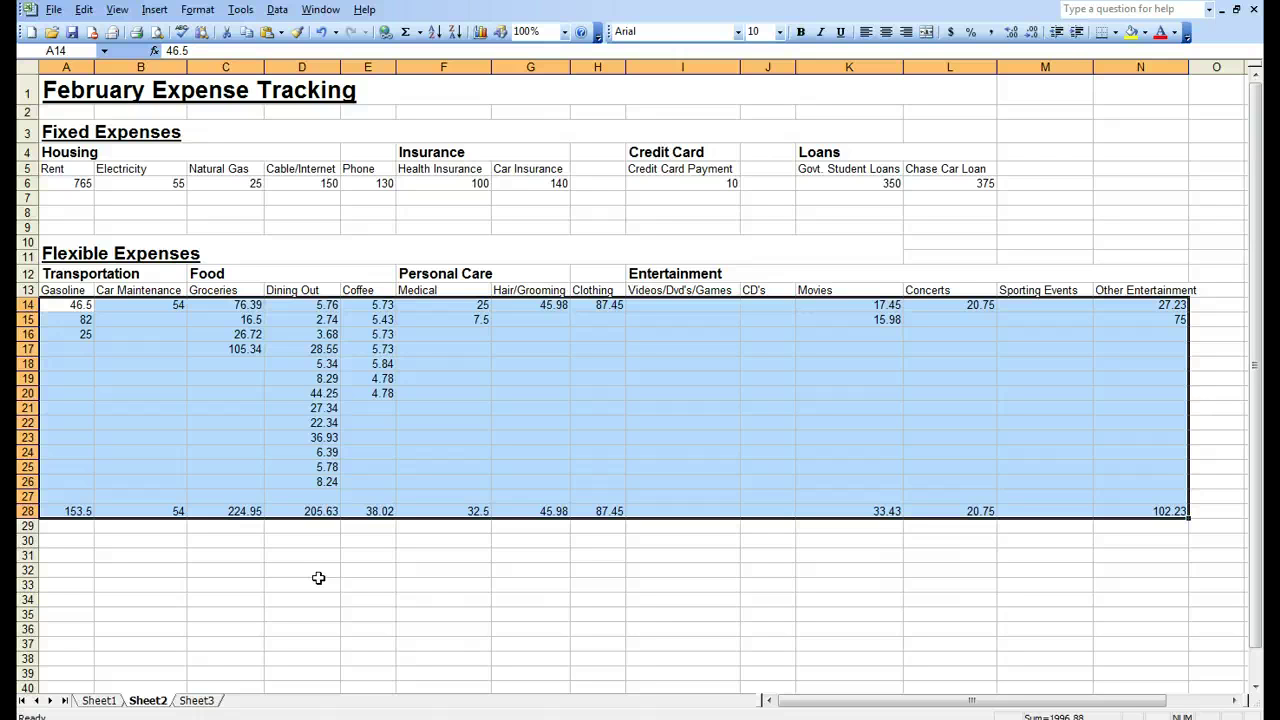
pyautogui.click(224, 533)
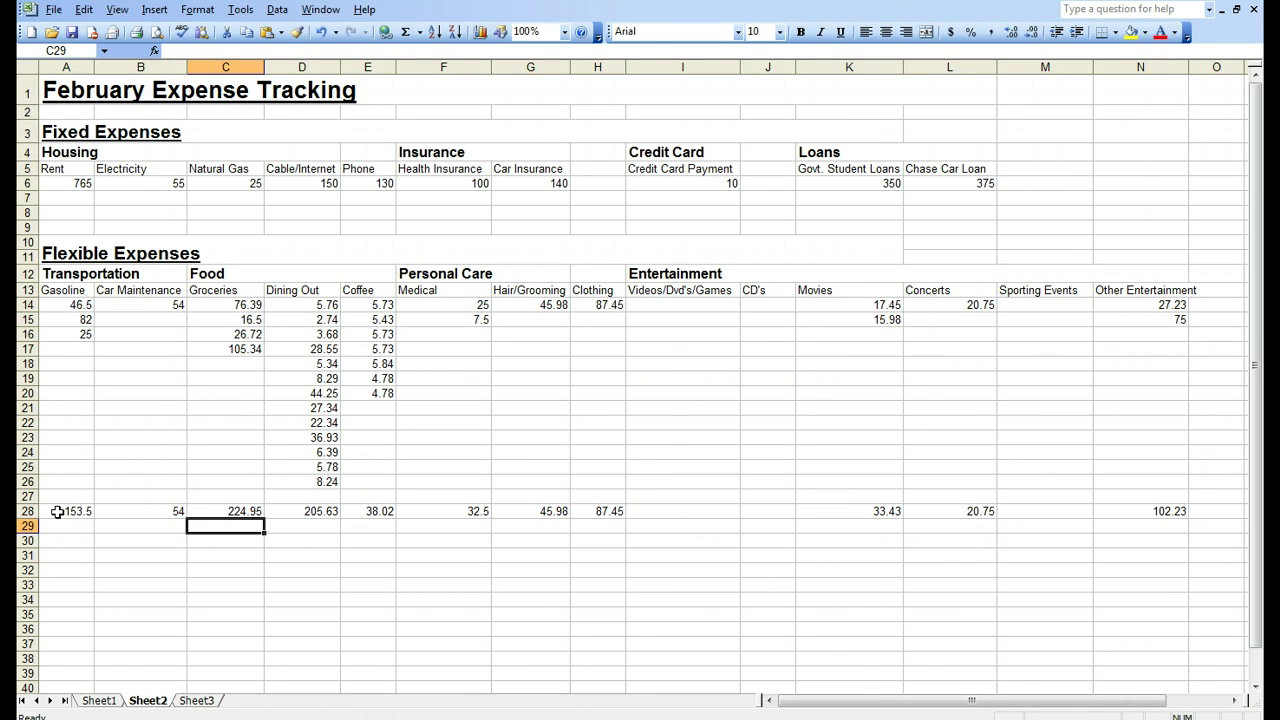
# Step: AutoSum the flexible expense totals in row 28 from column A through O into P28
pyautogui.moveTo(56, 511); pyautogui.dragTo(1063, 513)
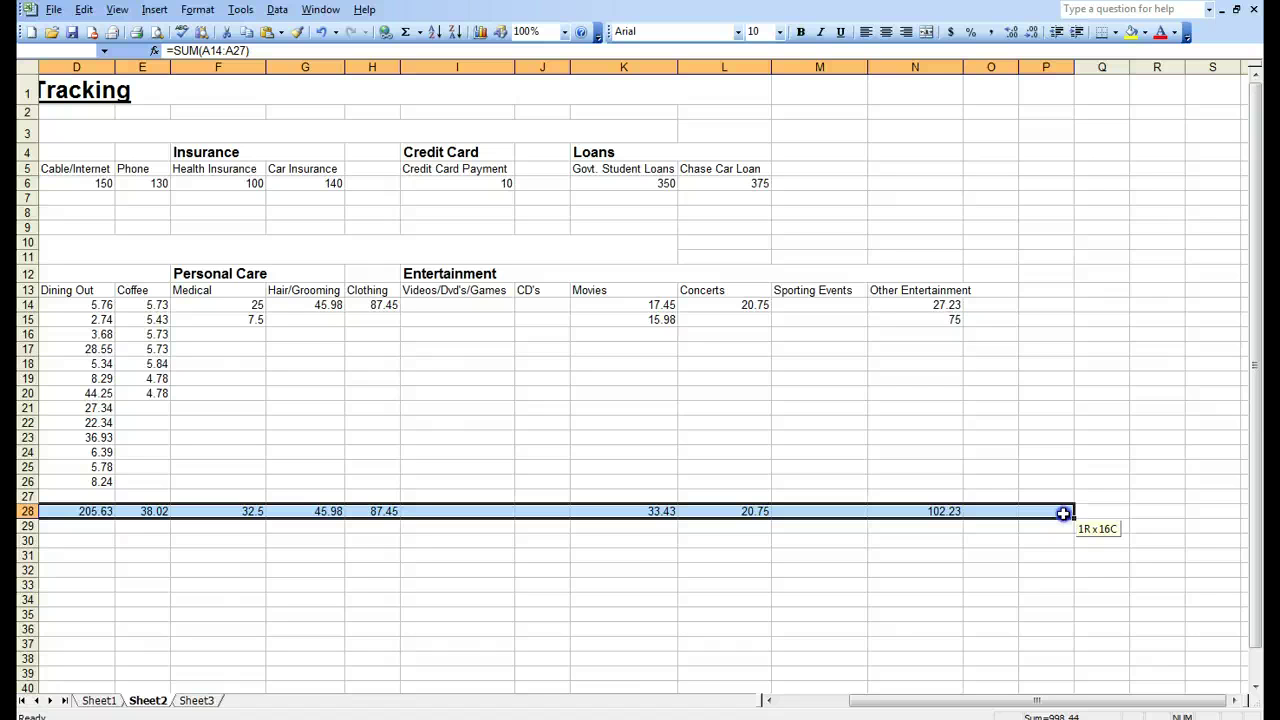
pyautogui.moveTo(1063, 513); pyautogui.dragTo(1063, 513)
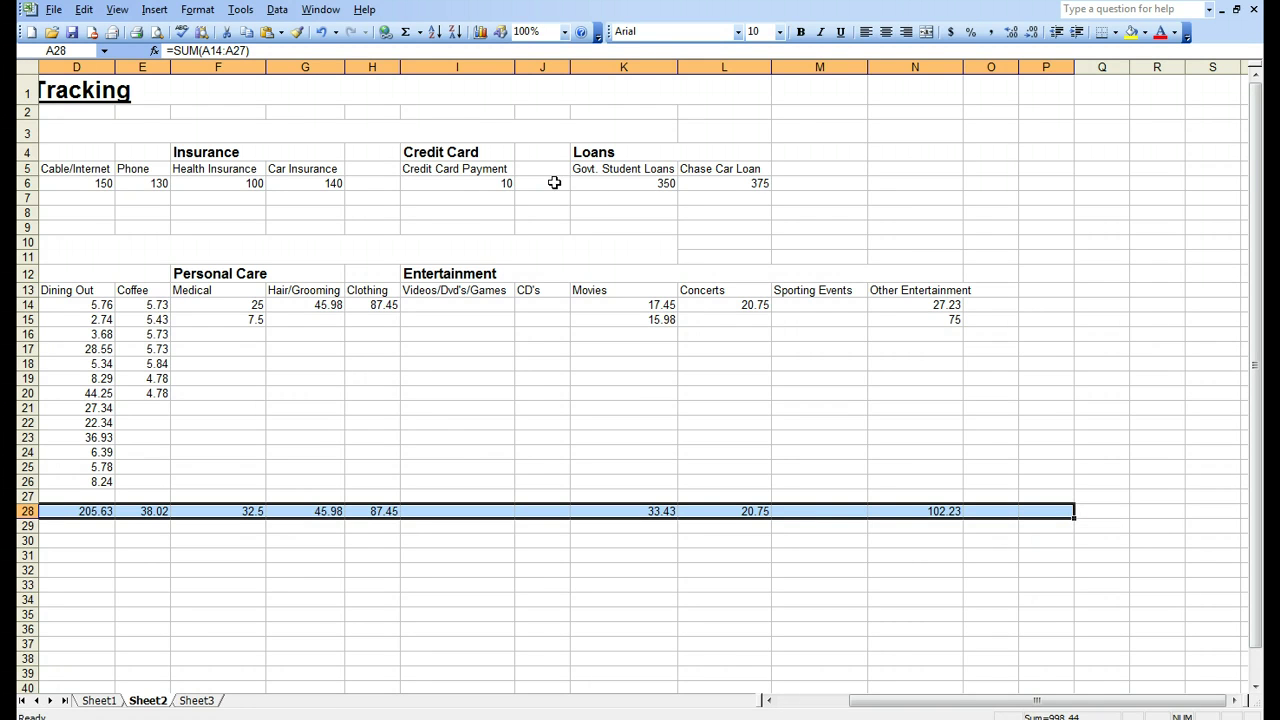
pyautogui.click(408, 35)
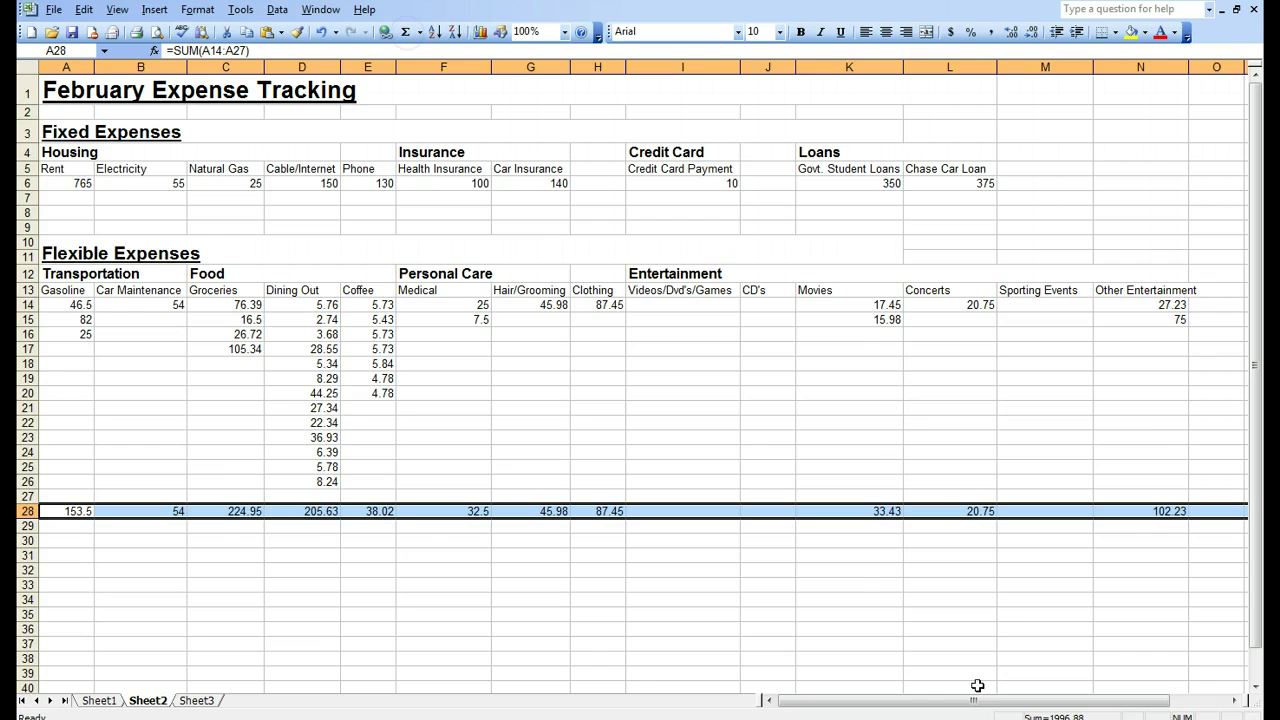
pyautogui.moveTo(1001, 703); pyautogui.dragTo(1064, 700)
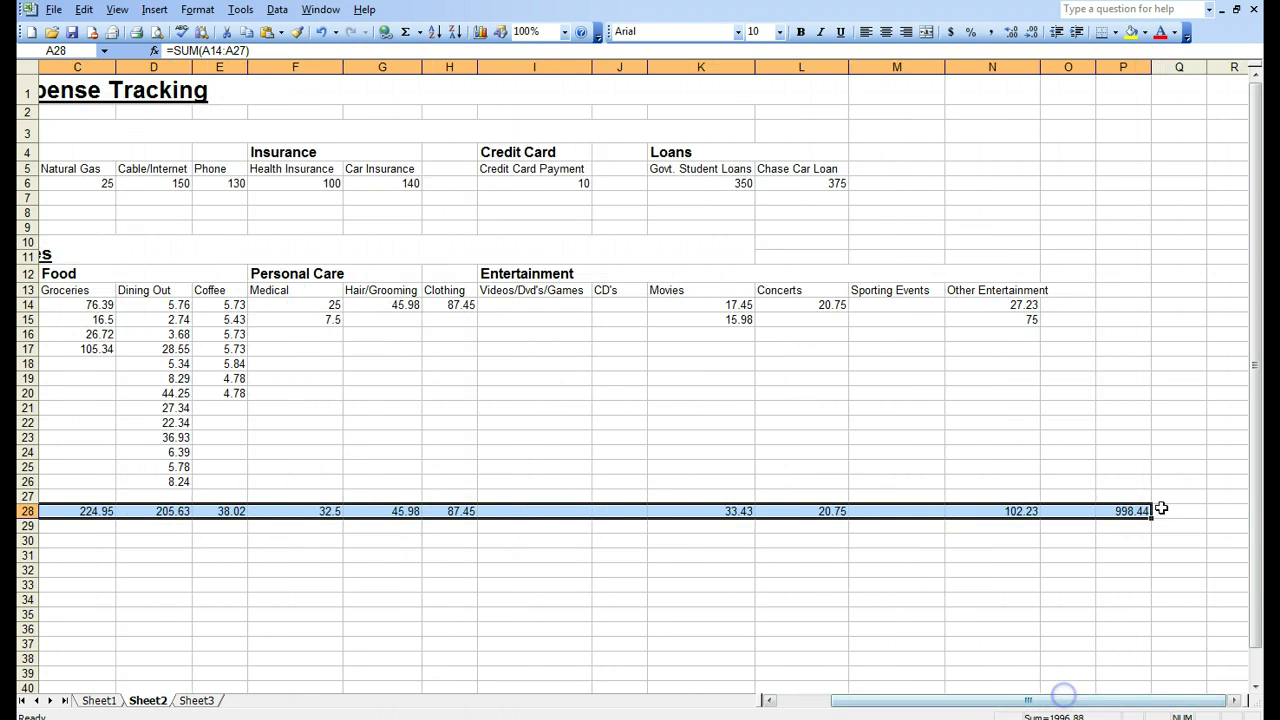
pyautogui.click(1116, 512)
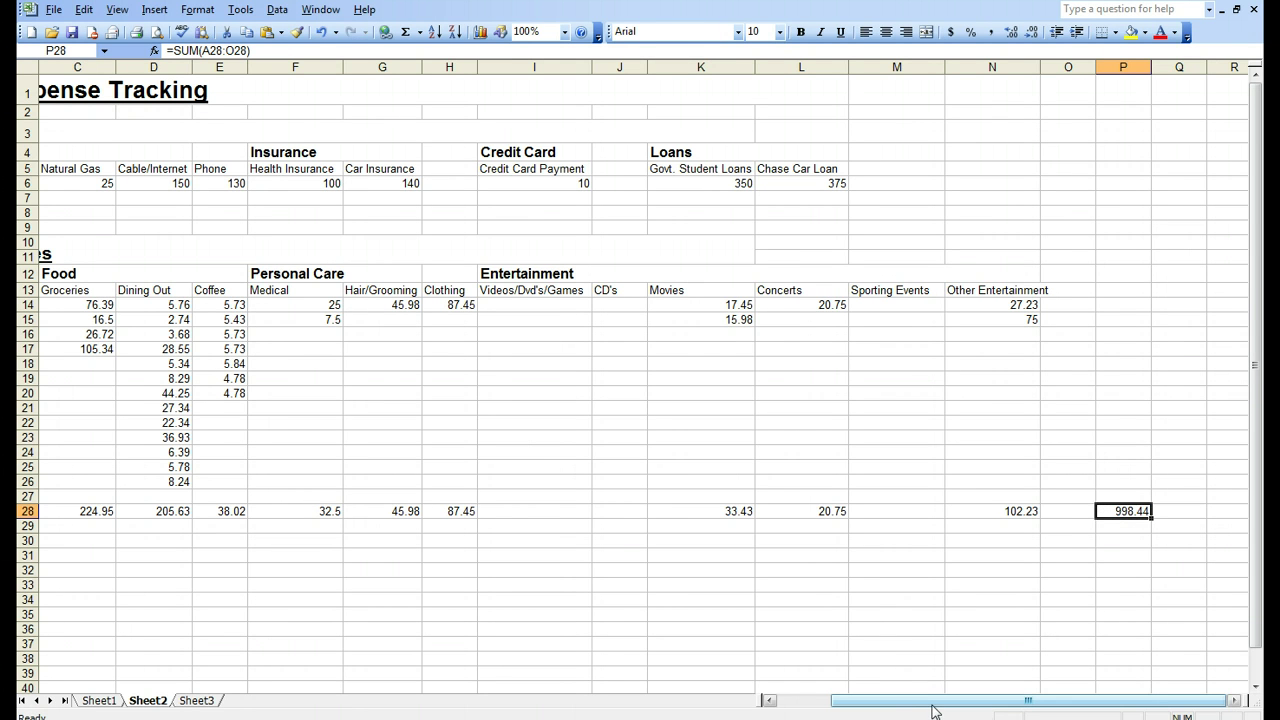
pyautogui.press('Up')
pyautogui.press('Up')
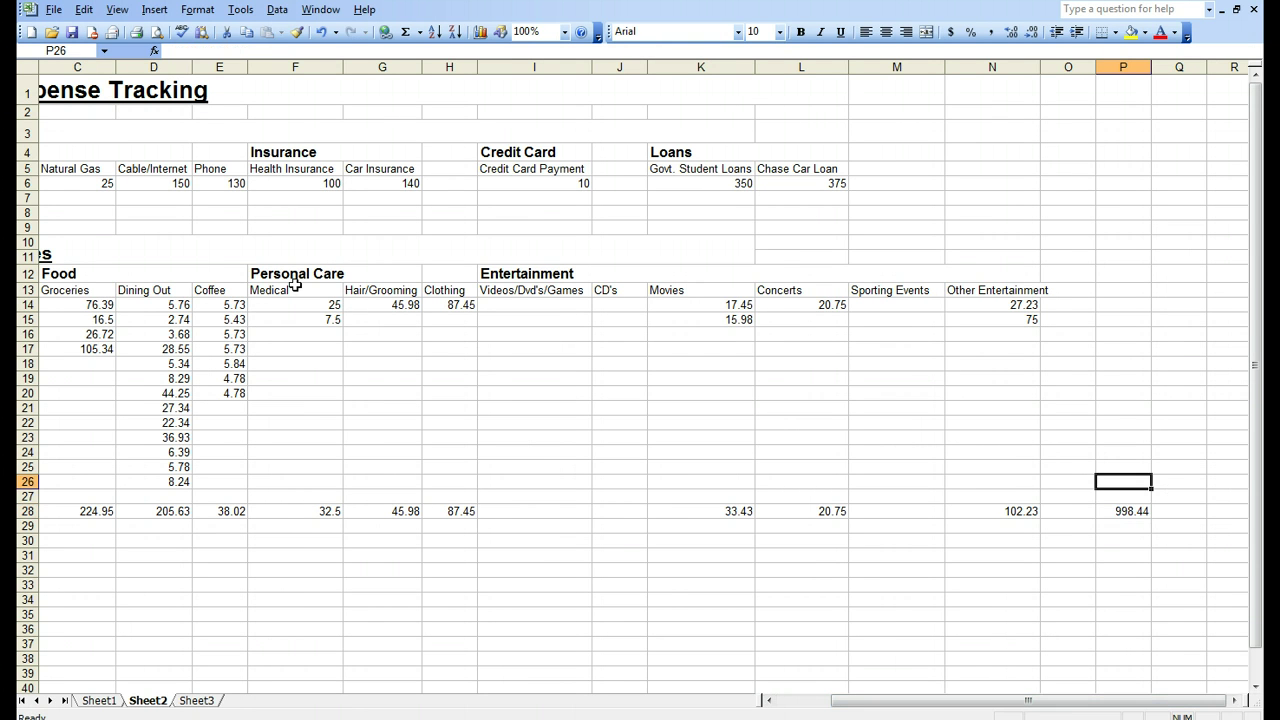
# Step: AutoSum the fixed expenses in row 6 from column A through O into P6
pyautogui.moveTo(852, 701); pyautogui.dragTo(766, 699)
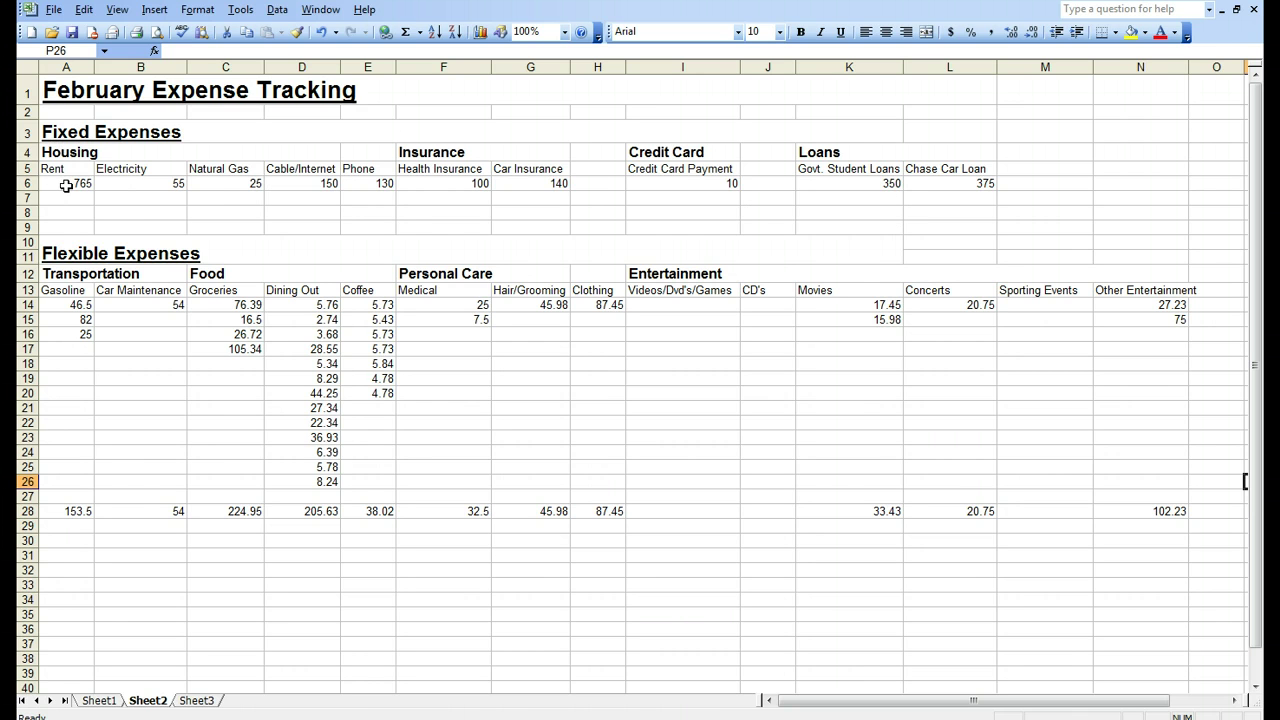
pyautogui.moveTo(65, 186); pyautogui.dragTo(984, 189)
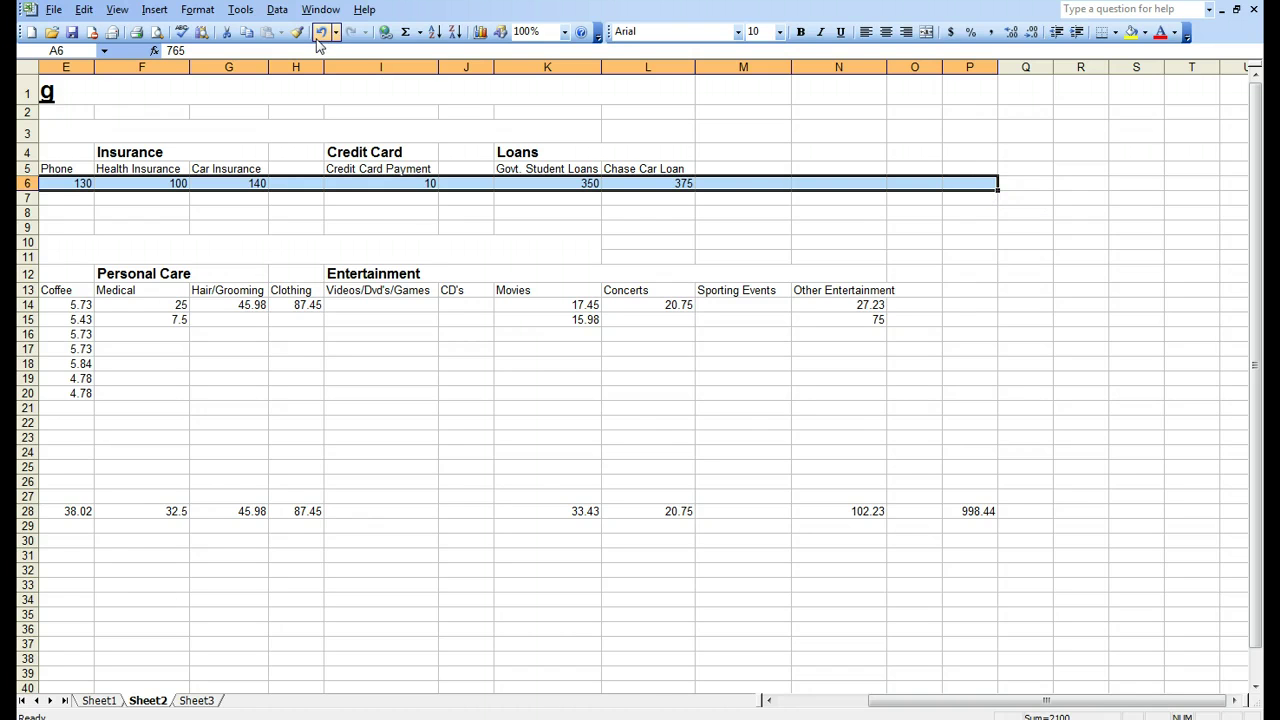
pyautogui.click(406, 32)
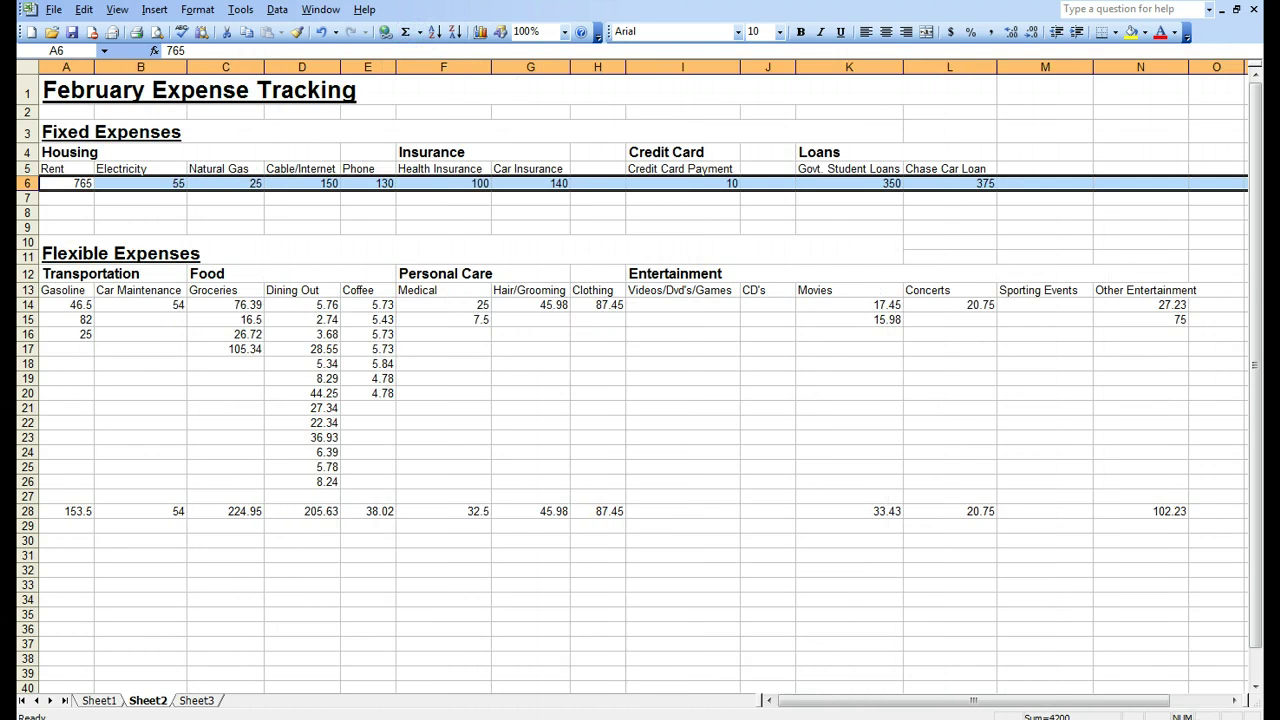
pyautogui.click(1233, 700)
pyautogui.click(1233, 700)
pyautogui.click(1233, 700)
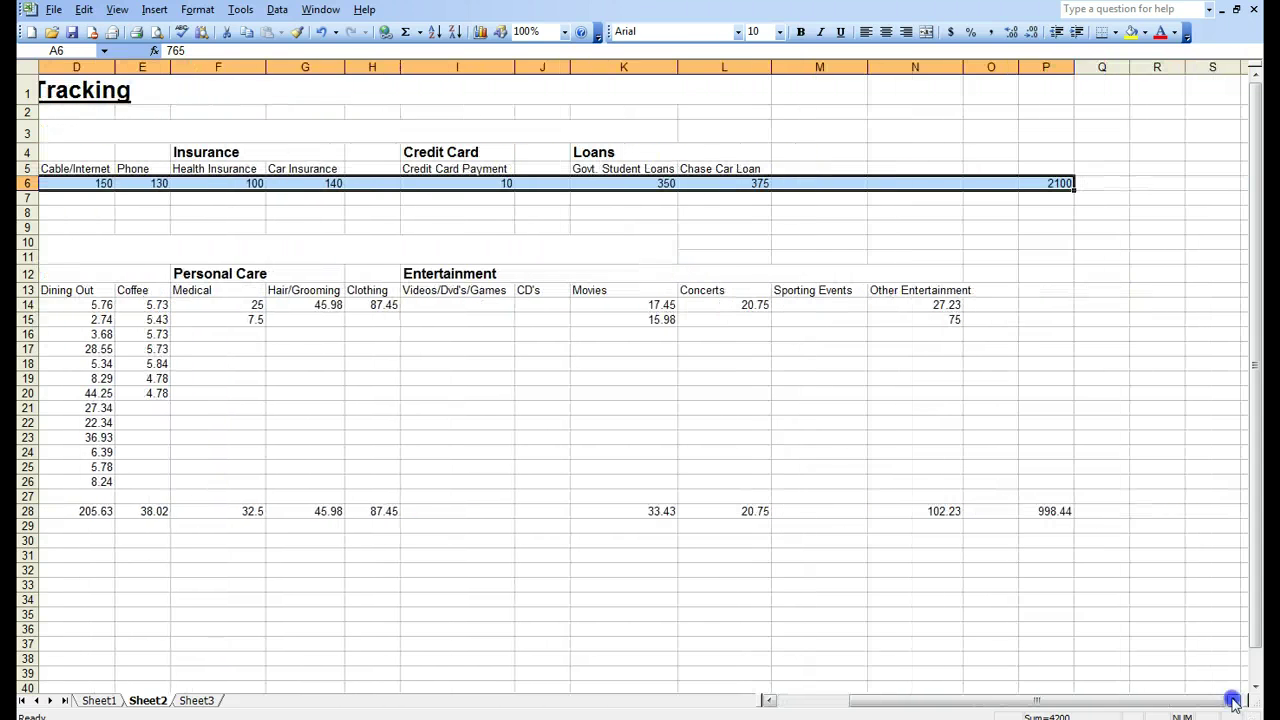
pyautogui.click(1040, 202)
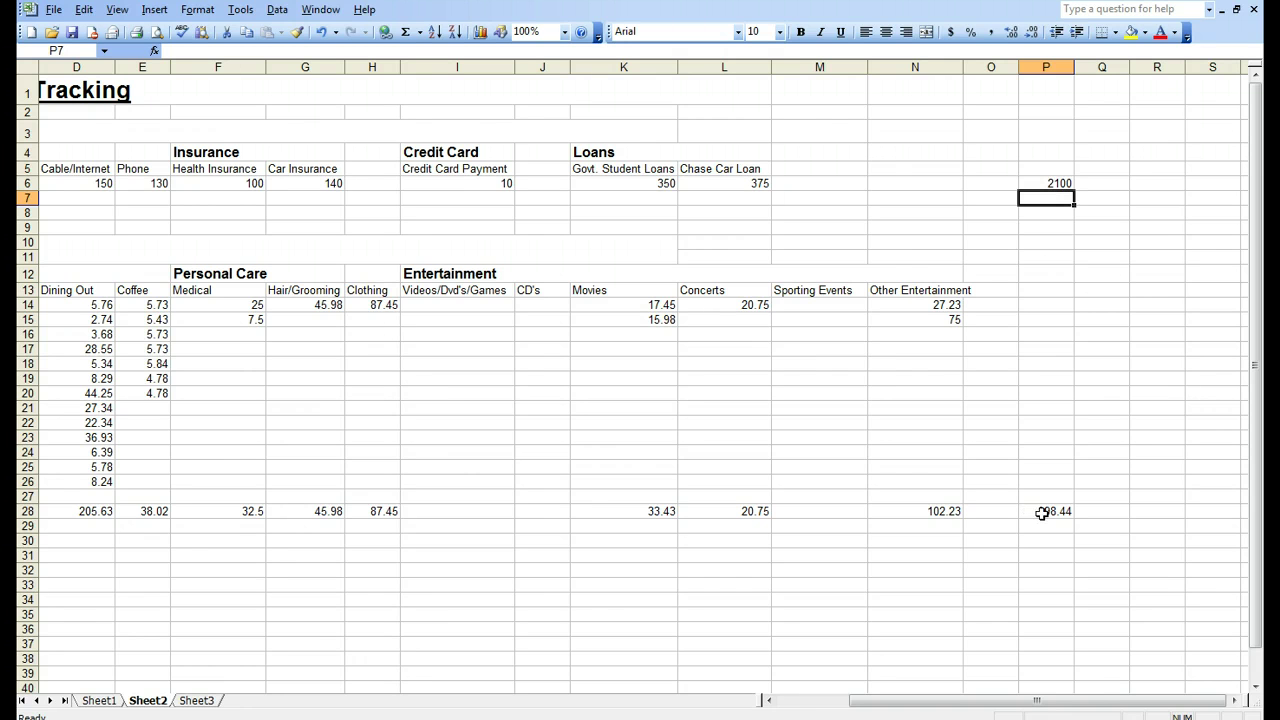
# Step: AutoSum column P over the range P6:P30 to place a combined expense total in P30
pyautogui.click(1057, 182)
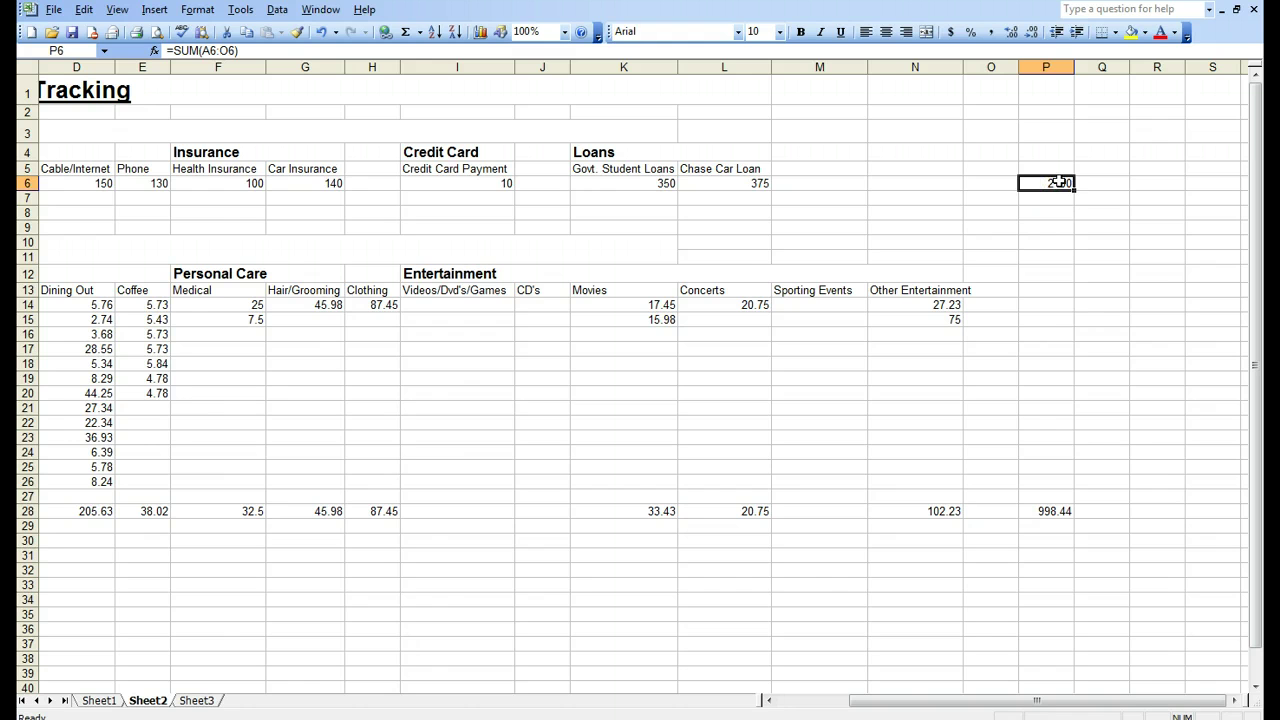
pyautogui.moveTo(1057, 183); pyautogui.dragTo(1040, 538)
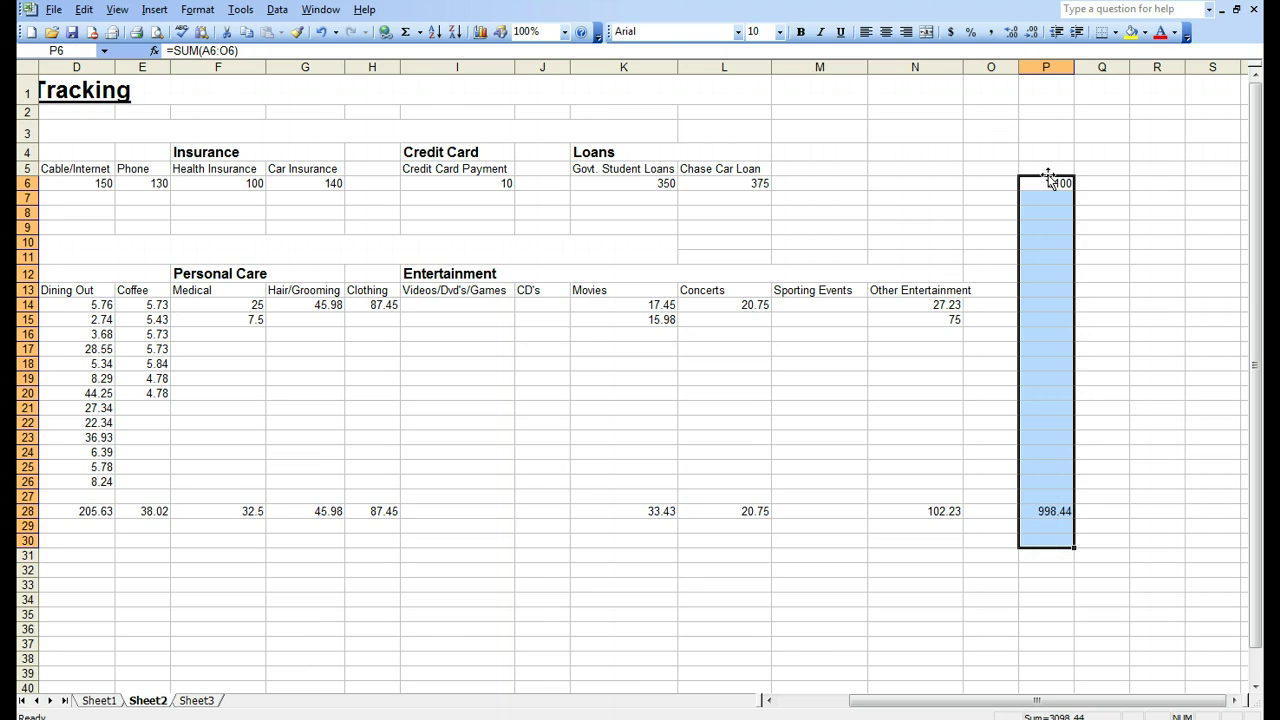
pyautogui.click(405, 31)
pyautogui.click(1043, 557)
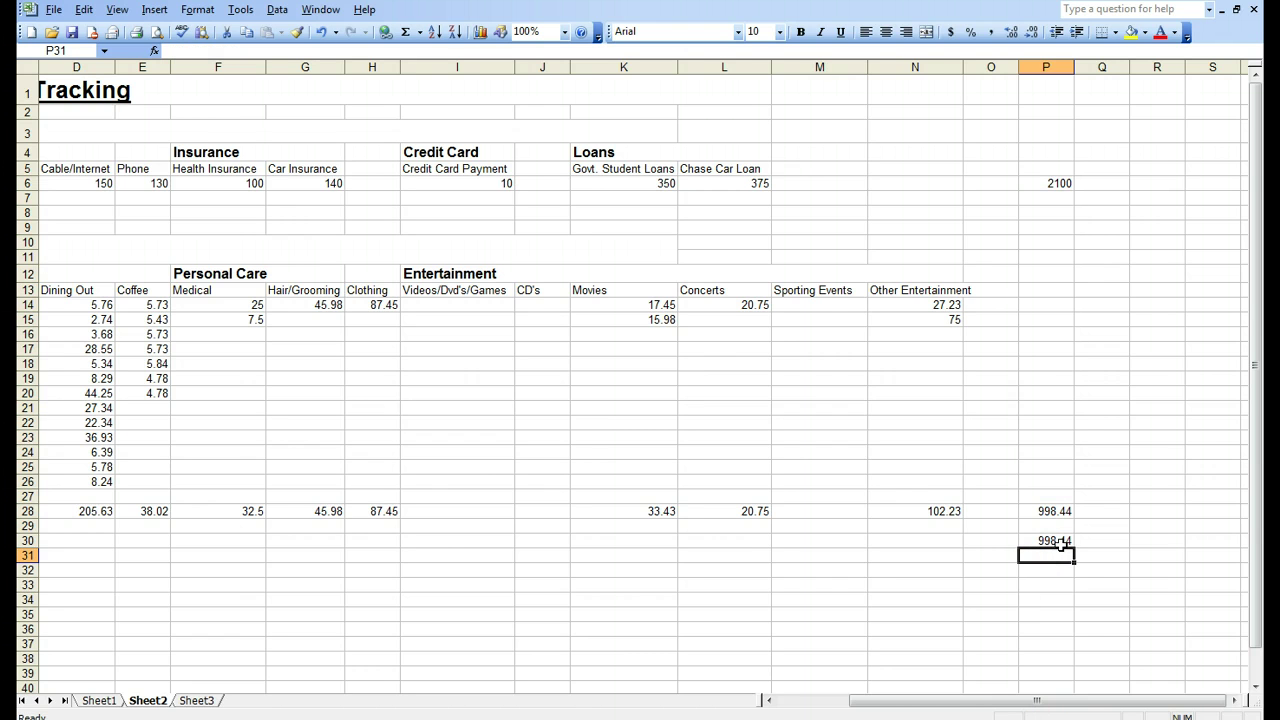
# Step: Correct the formula in P30 to =SUM(P6:P29) so it includes the fixed expenses total
pyautogui.click(1055, 541)
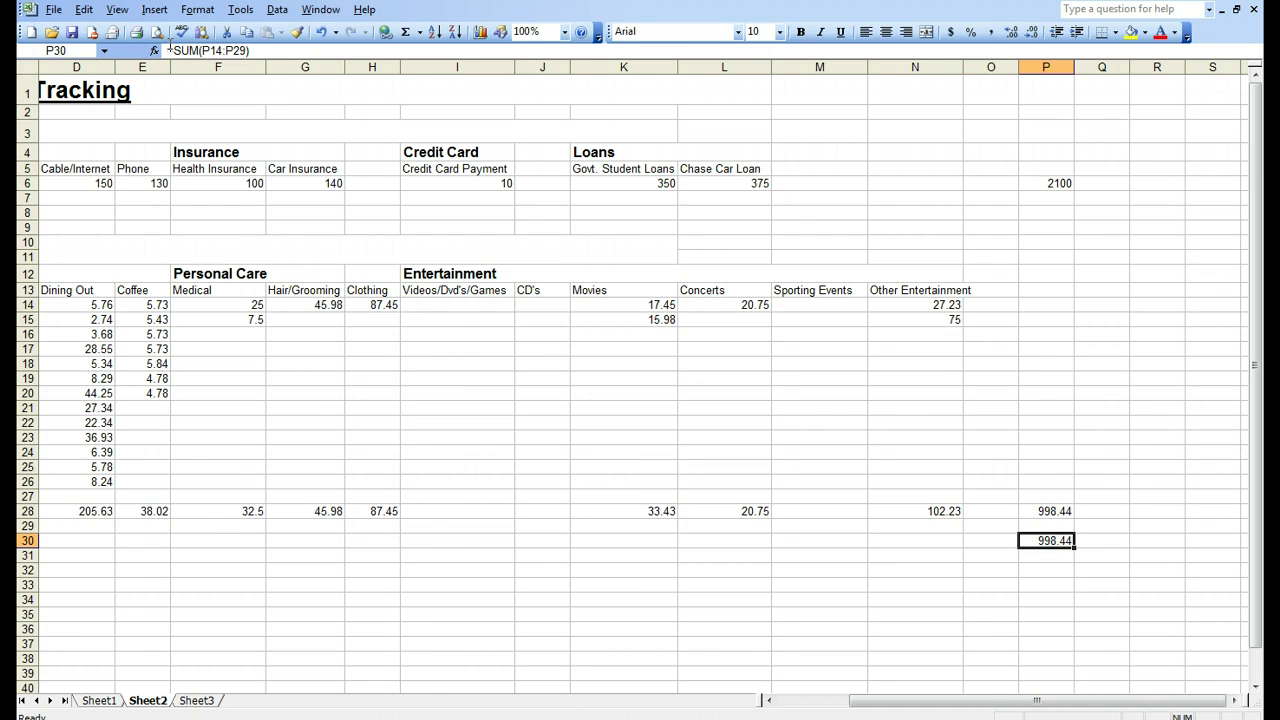
pyautogui.click(222, 50)
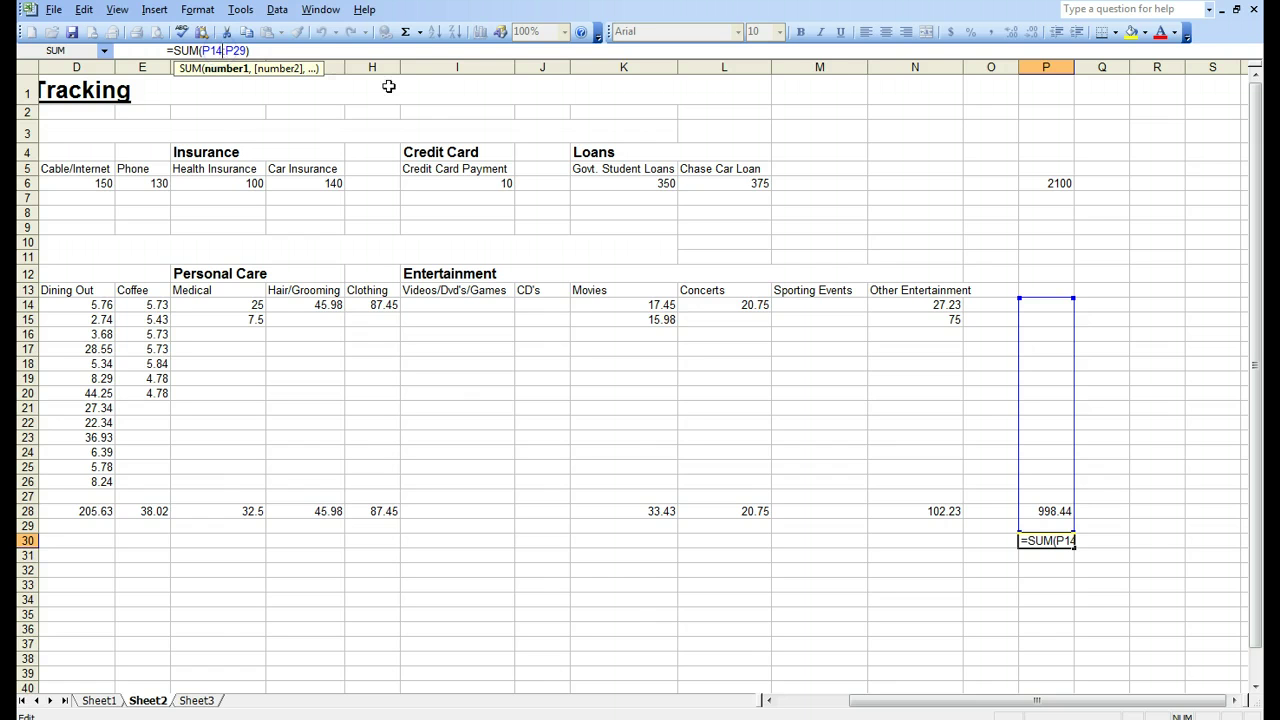
pyautogui.press('BackSpace')
pyautogui.press('BackSpace')
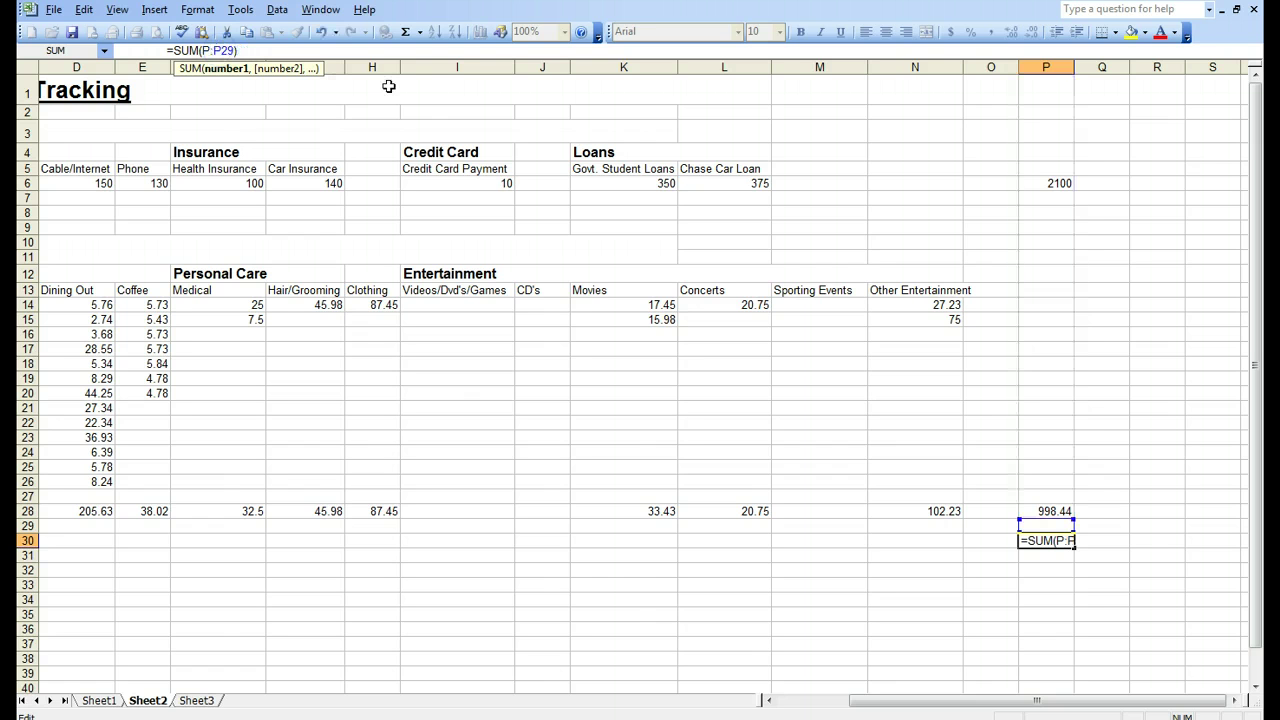
pyautogui.write('6')
pyautogui.press('Return')
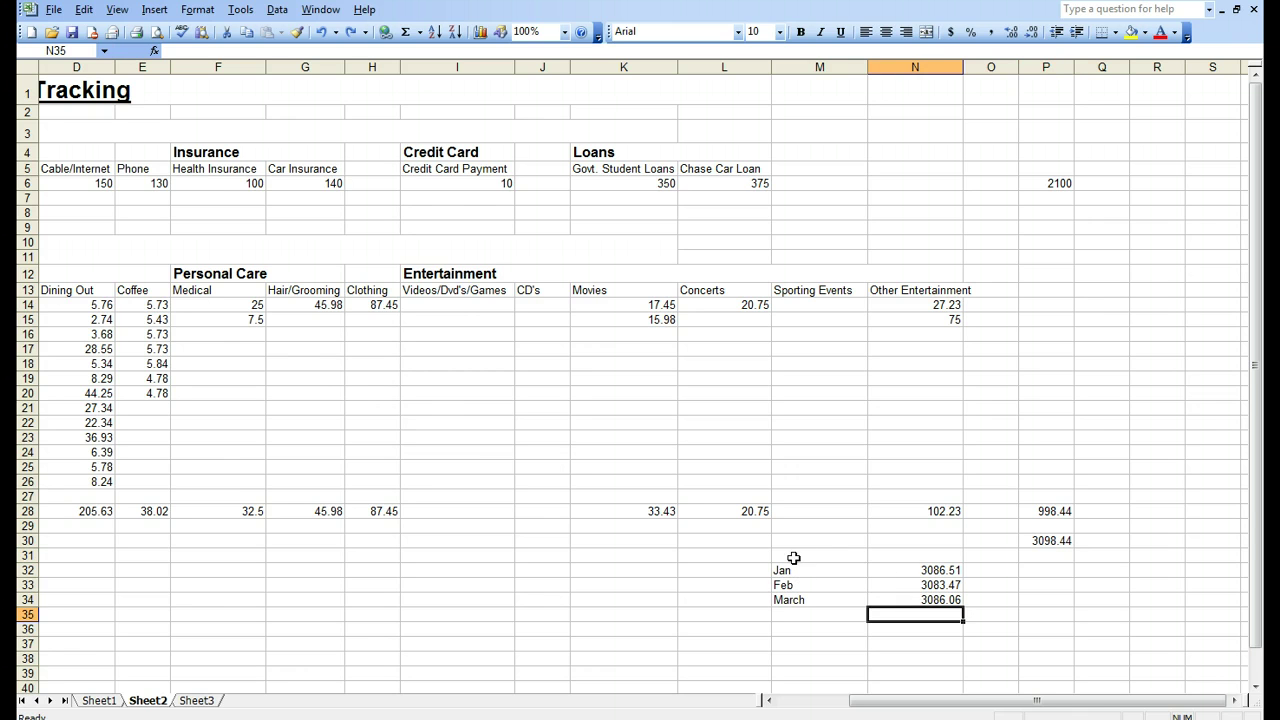
# Step: Review the Jan, Feb and March amounts in N32:N34 one by one
pyautogui.click(925, 570)
pyautogui.click(917, 585)
pyautogui.click(911, 601)
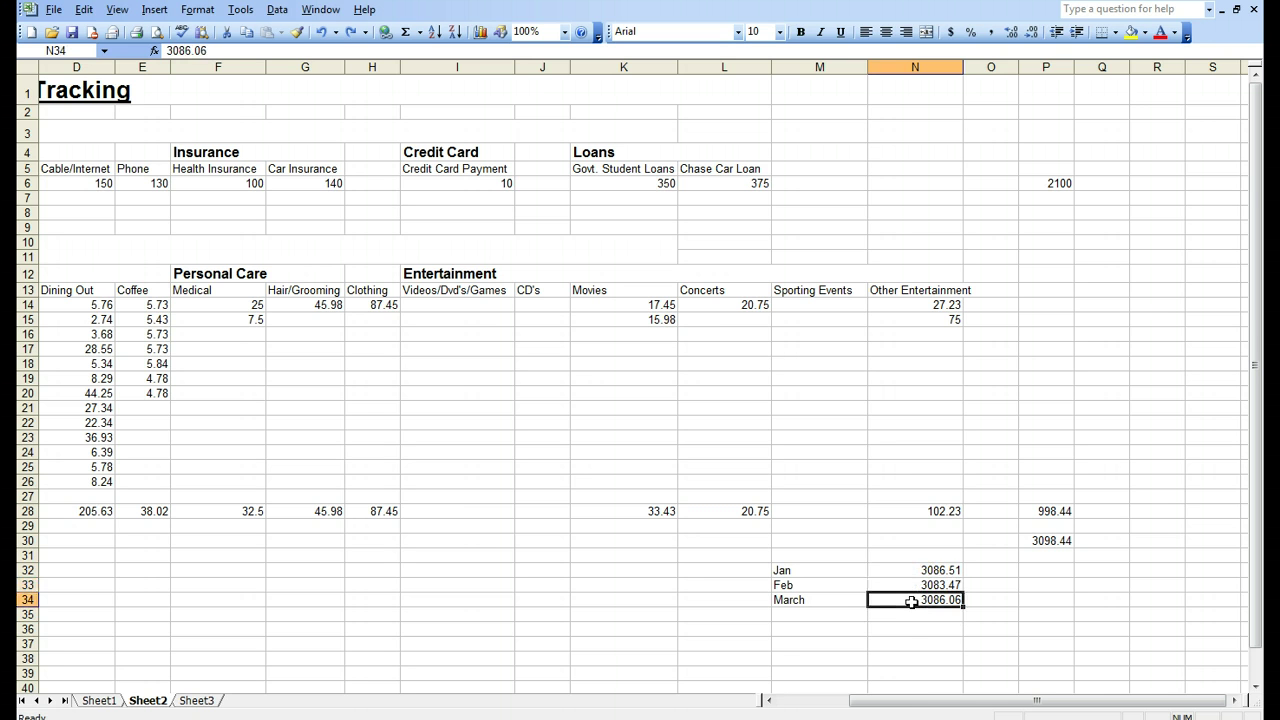